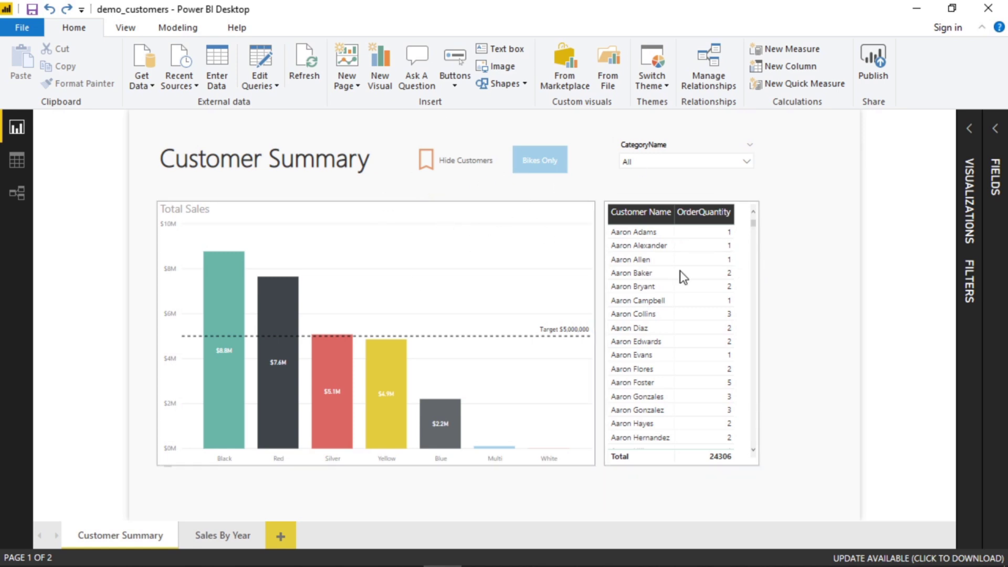
right_click(640, 329)
key("Escape")
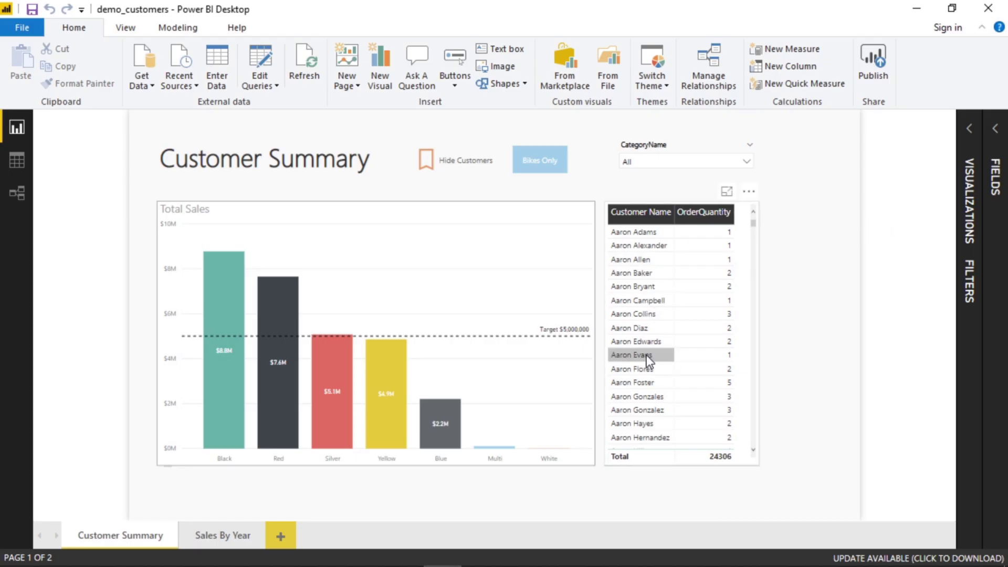
right_click(638, 343)
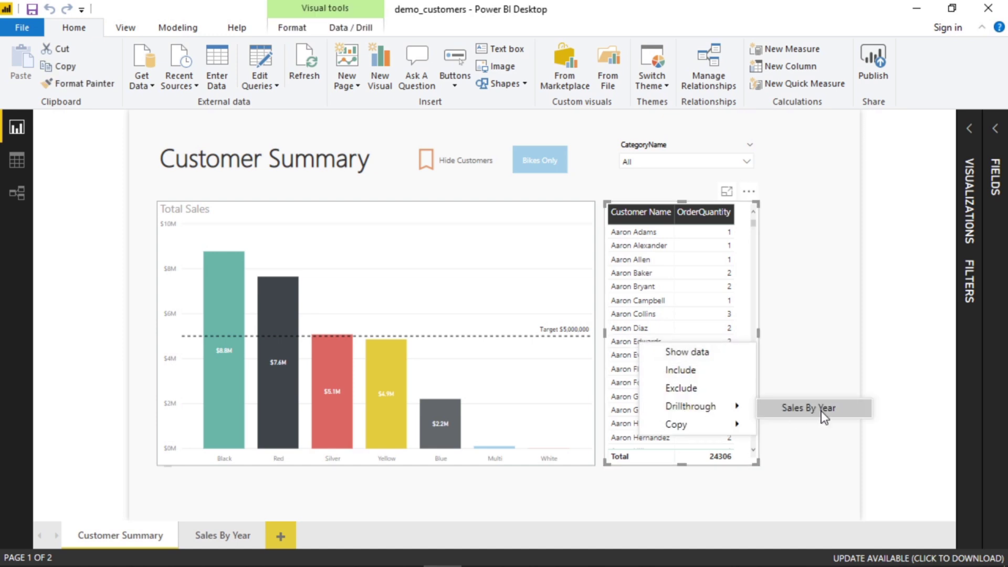
left_click(821, 410)
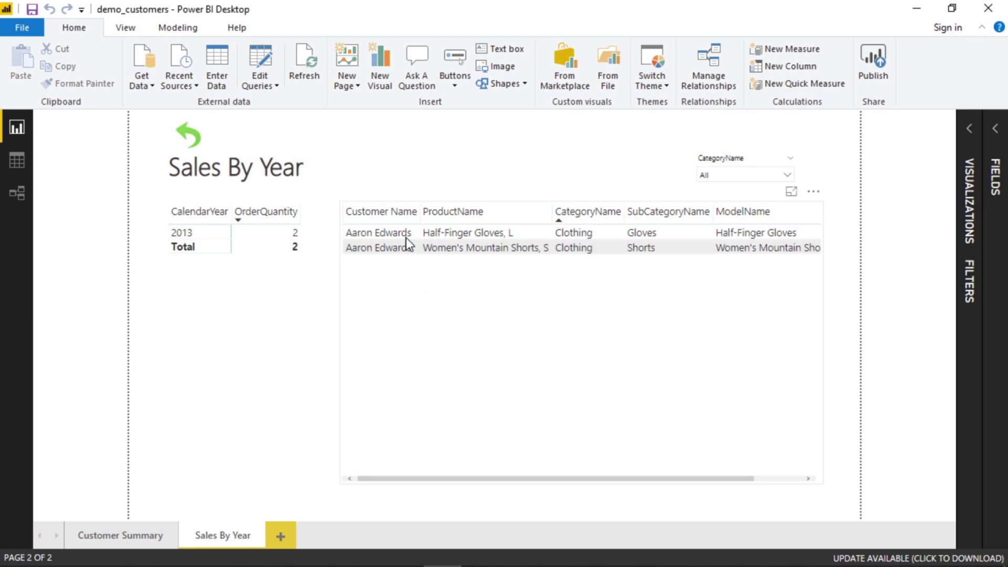
Check the drillthrough filters, hide Visualizations and expand the Fields table list.
left_click(969, 193)
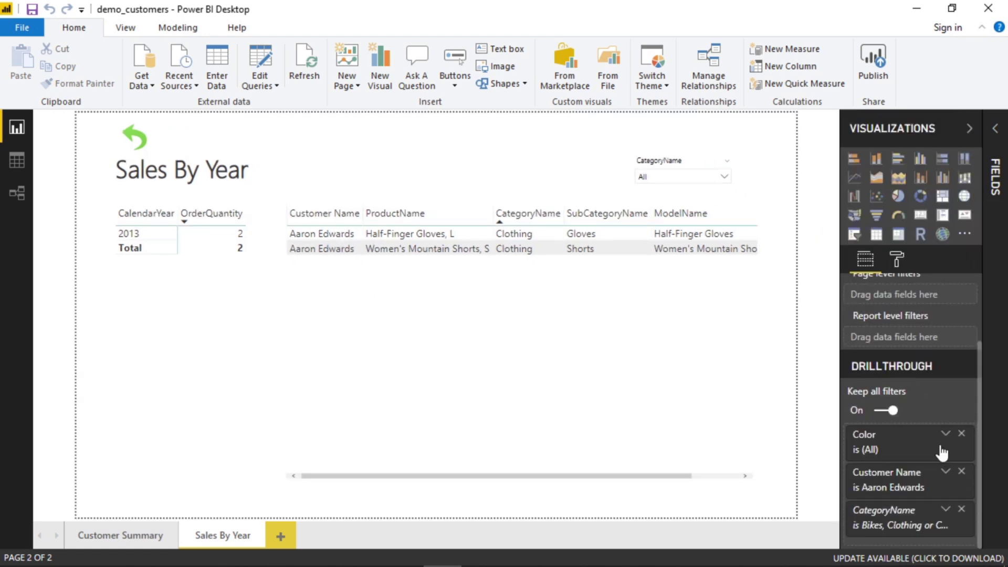
left_click(970, 129)
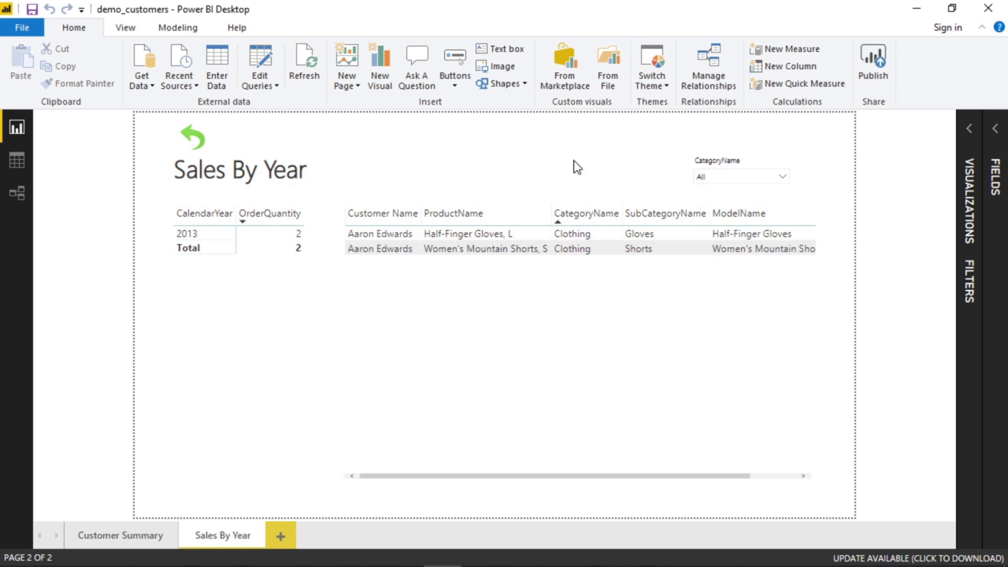
left_click(996, 177)
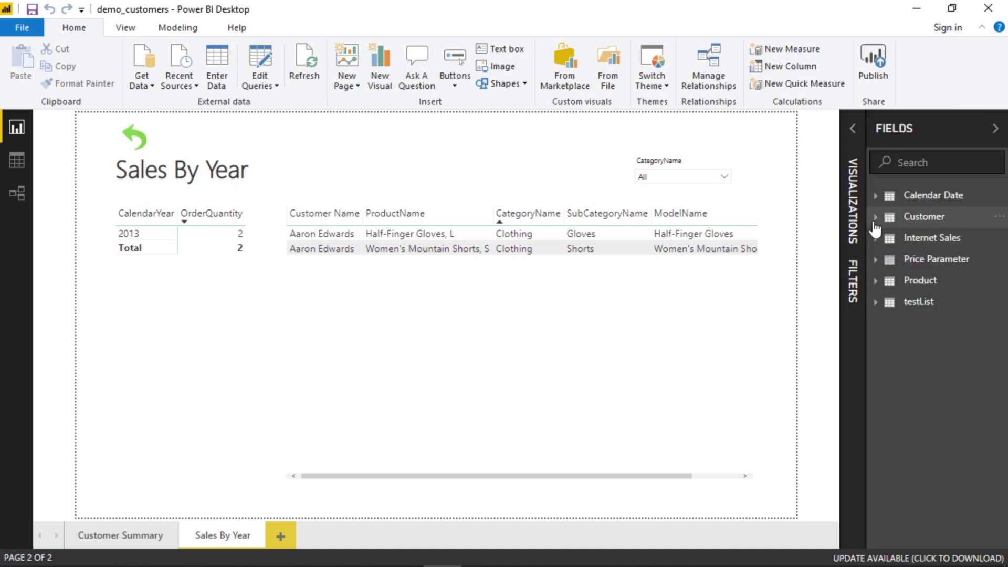
Add a new measure to the Customer table and select its default name.
left_click(876, 218)
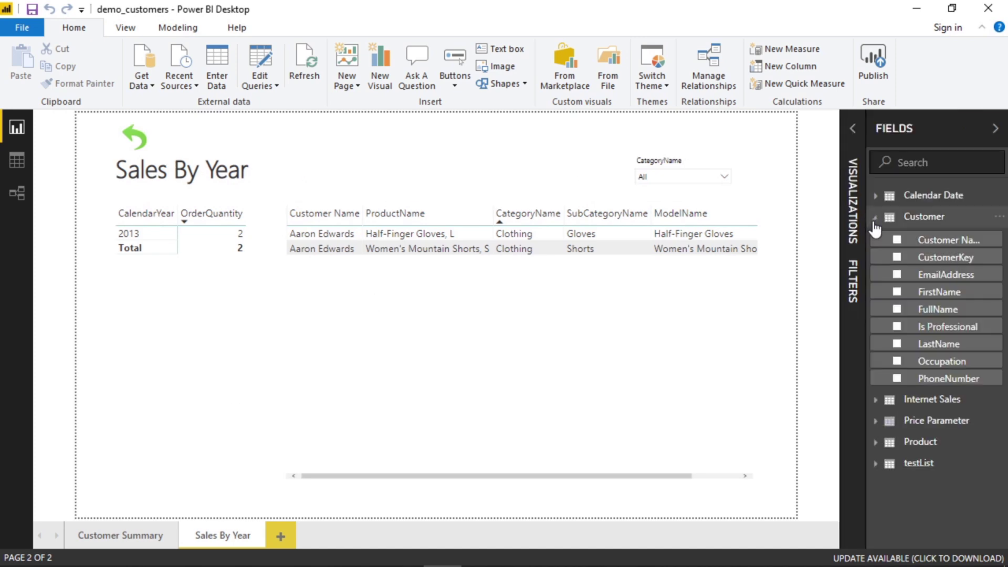
left_click(998, 222)
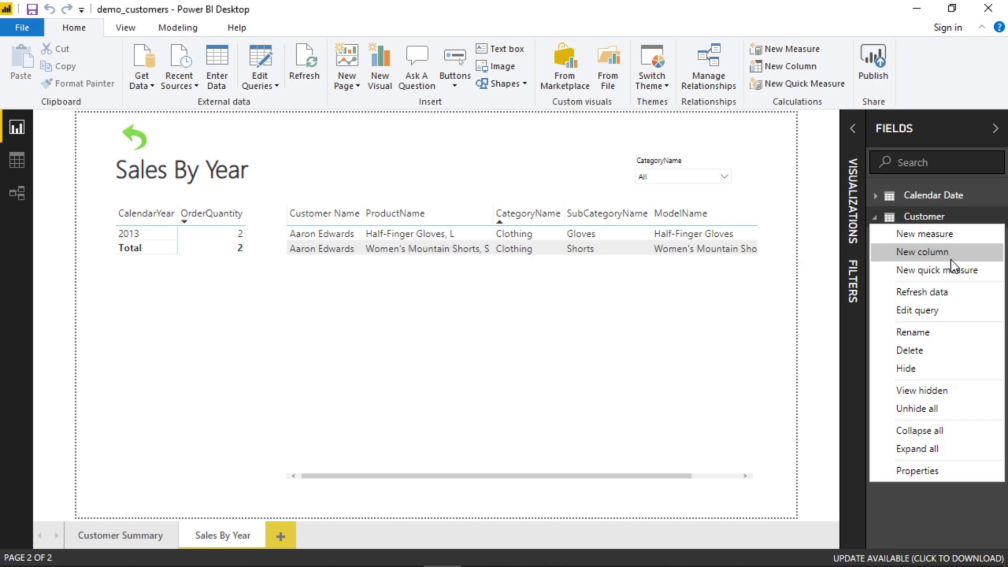
left_click(941, 235)
double_click(134, 123)
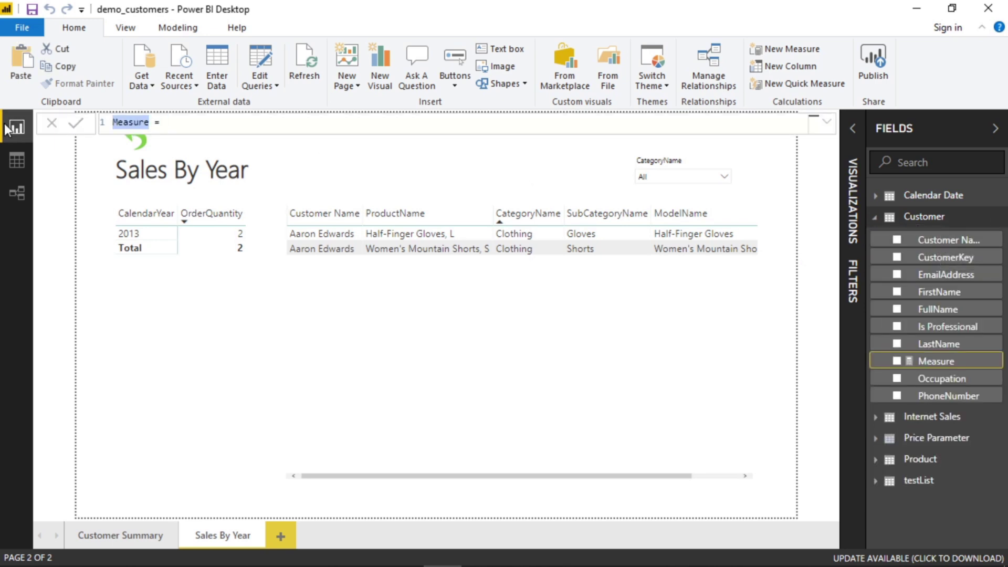
type("Selected Customer")
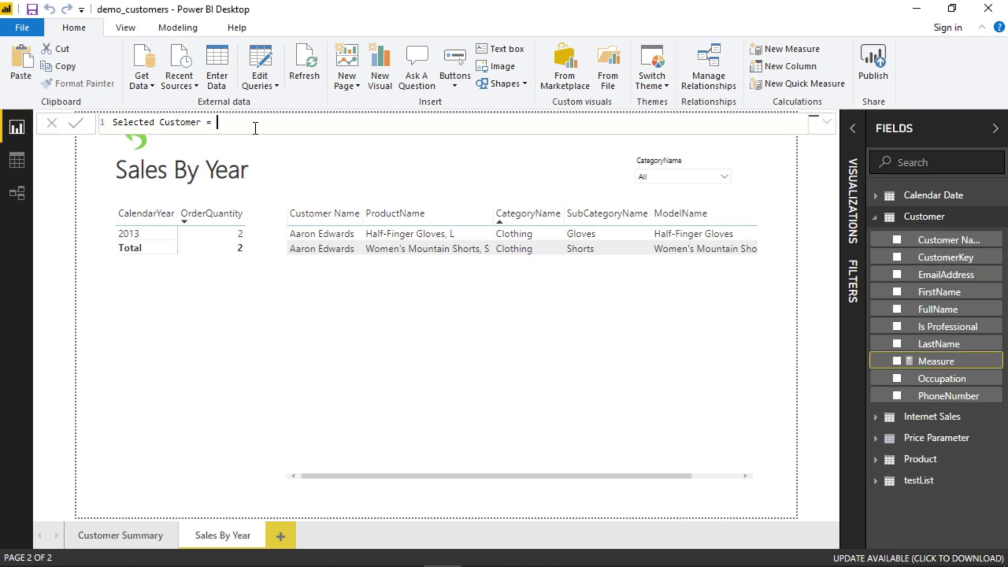
Commit Selected Customer = SELECTEDVALUE(Customer[Customer Name], "All Customers").
key("End")
type("SELE")
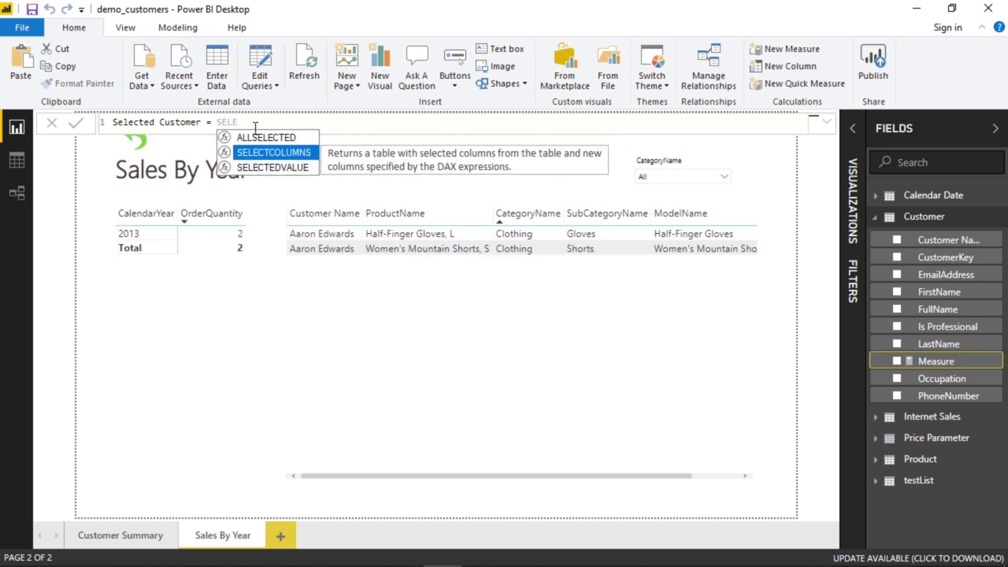
key("Down")
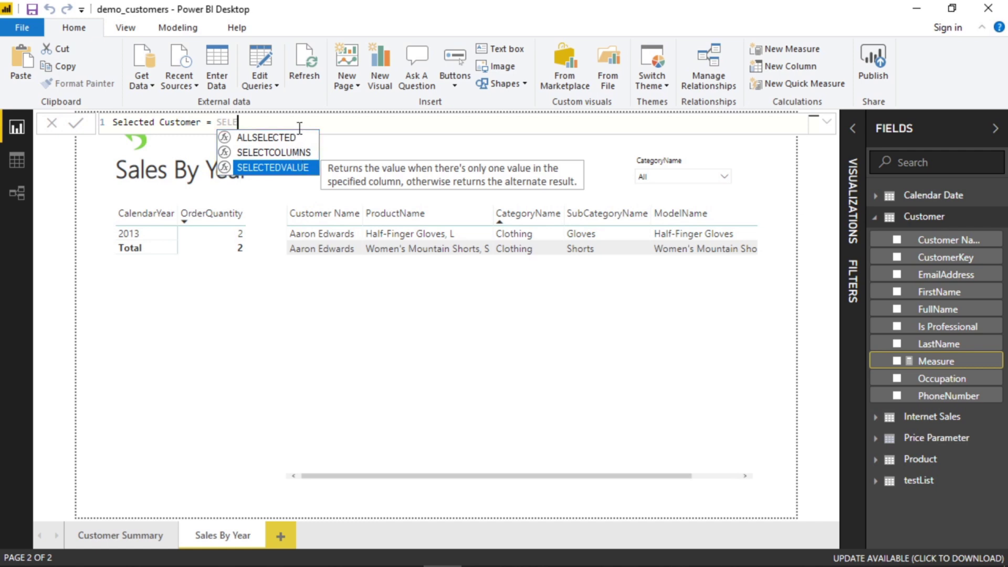
key("Tab")
type("Customer")
key("Tab")
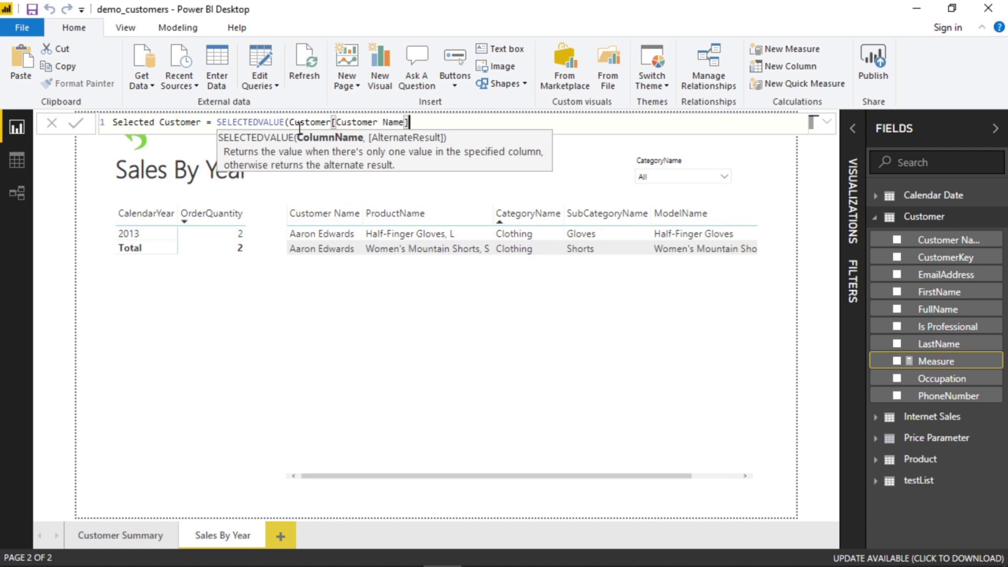
type(", ")
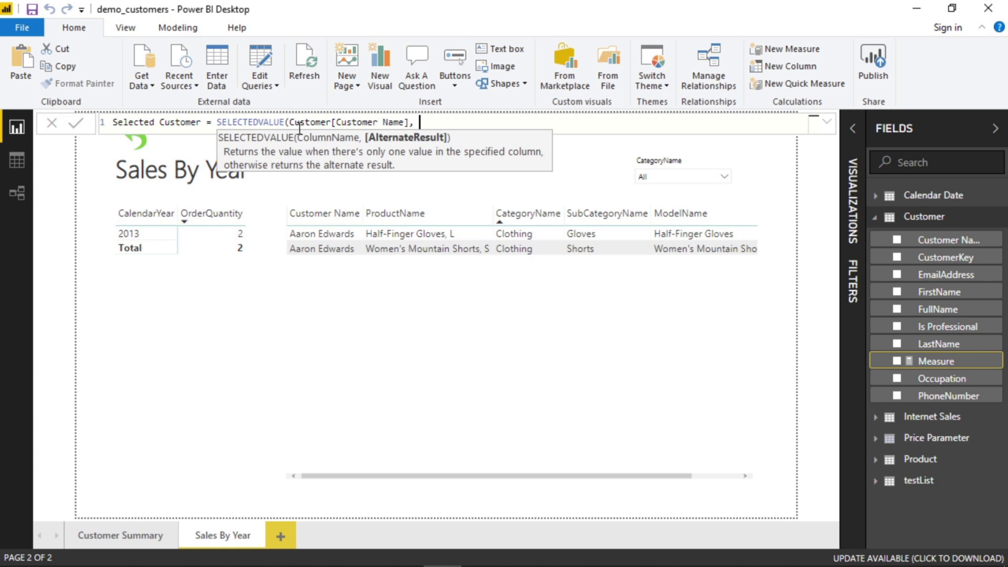
type("\"")
type("All Customers\"")
type(")")
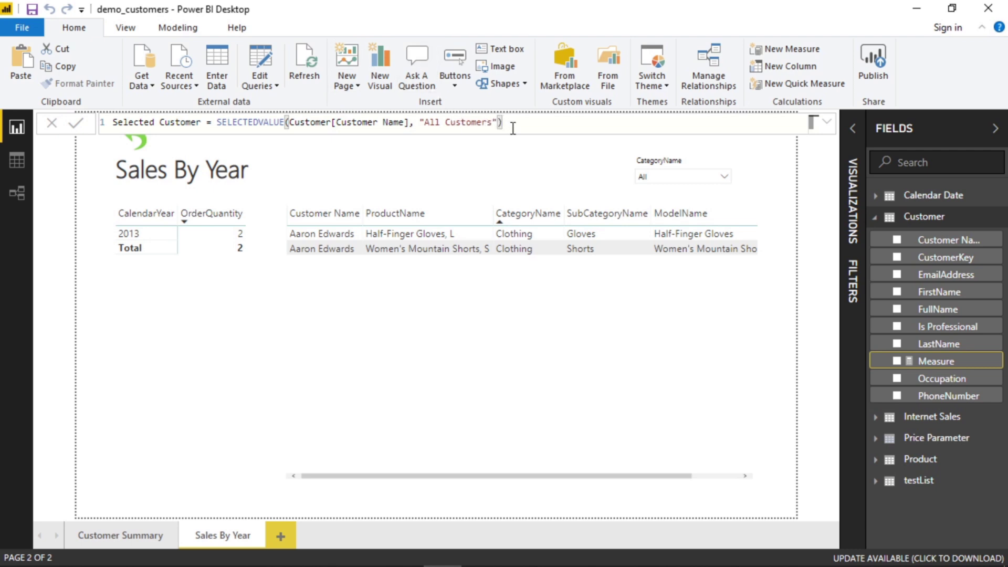
key("Return")
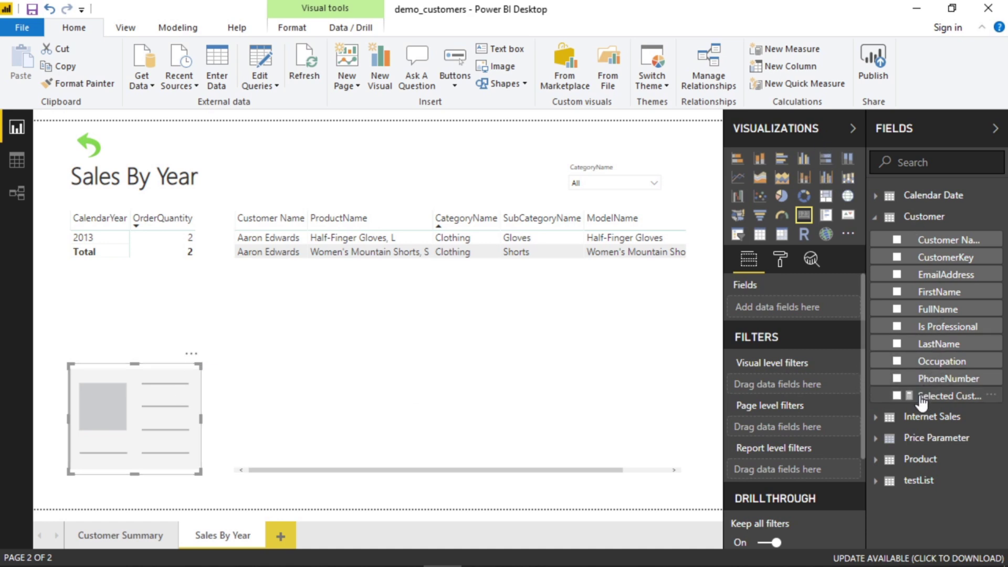
Show Selected Customer in the red title card, then collapse the side panes.
left_click_drag(922, 397, 780, 306)
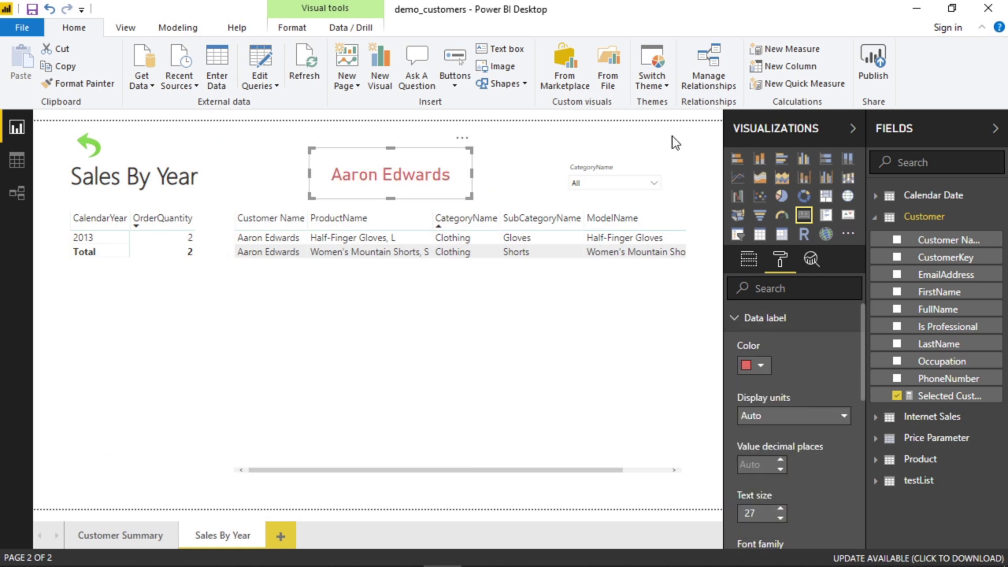
left_click(852, 128)
left_click(874, 46)
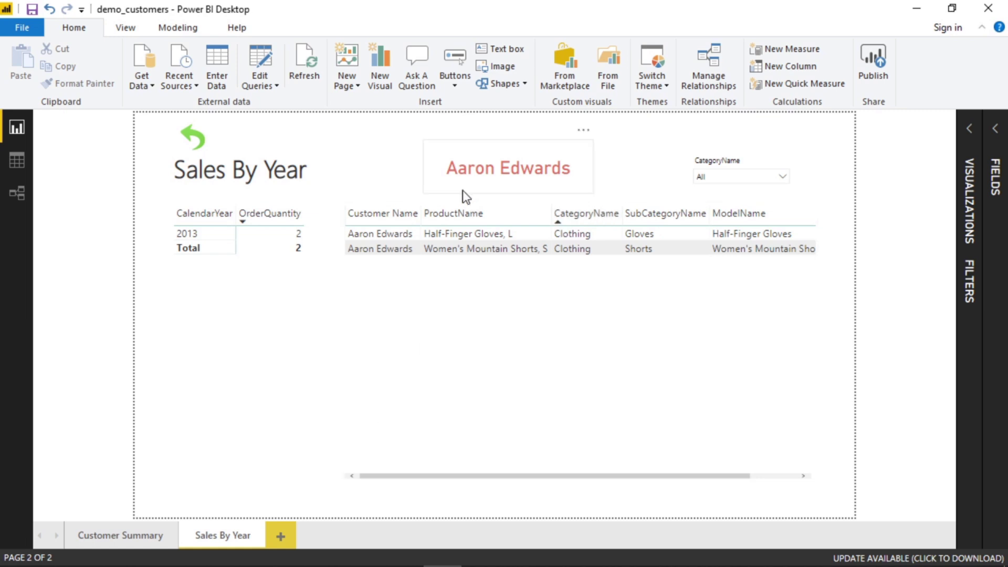
left_click(121, 536)
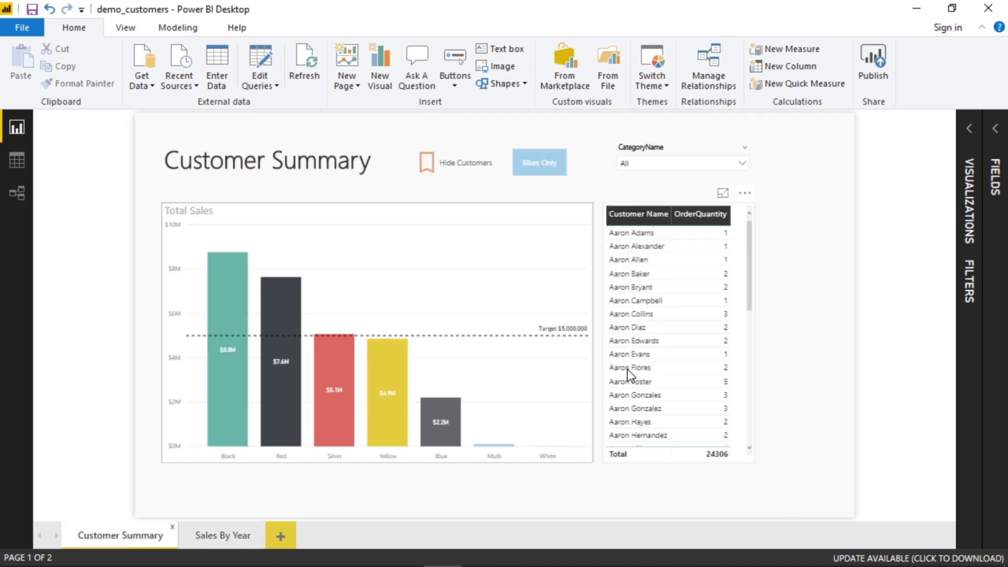
scroll(630, 367, "down", 5)
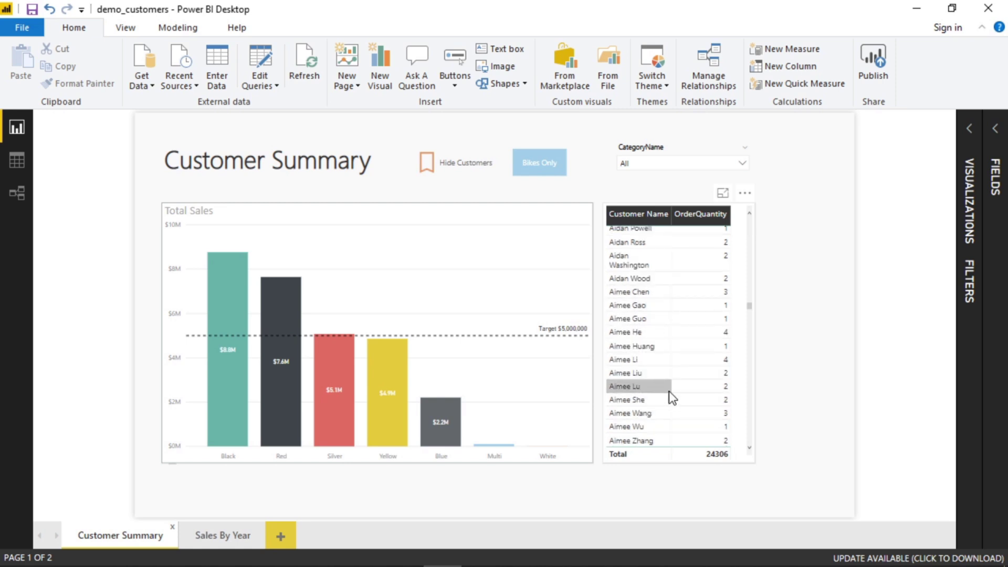
right_click(636, 347)
mouse_move(672, 400)
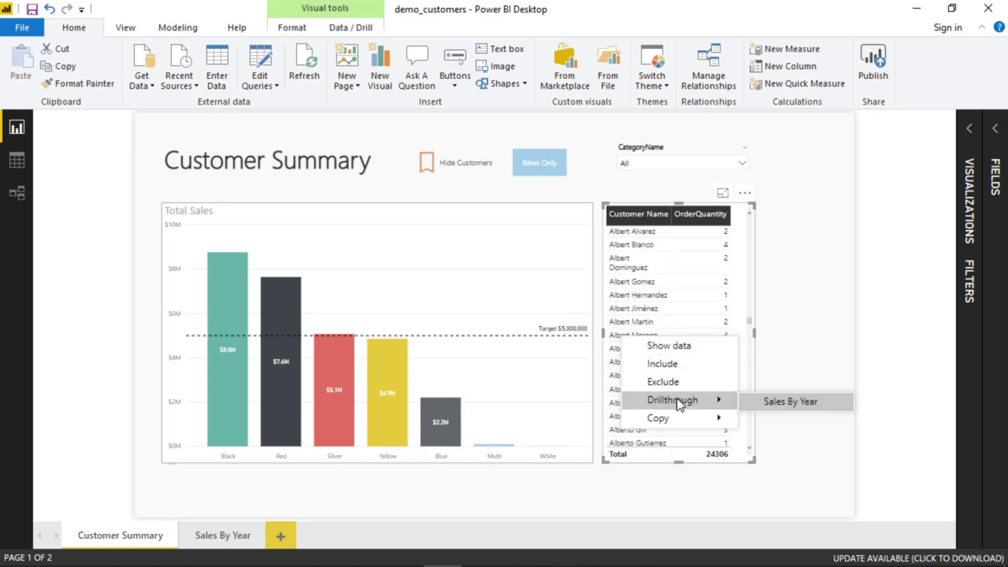
left_click(787, 403)
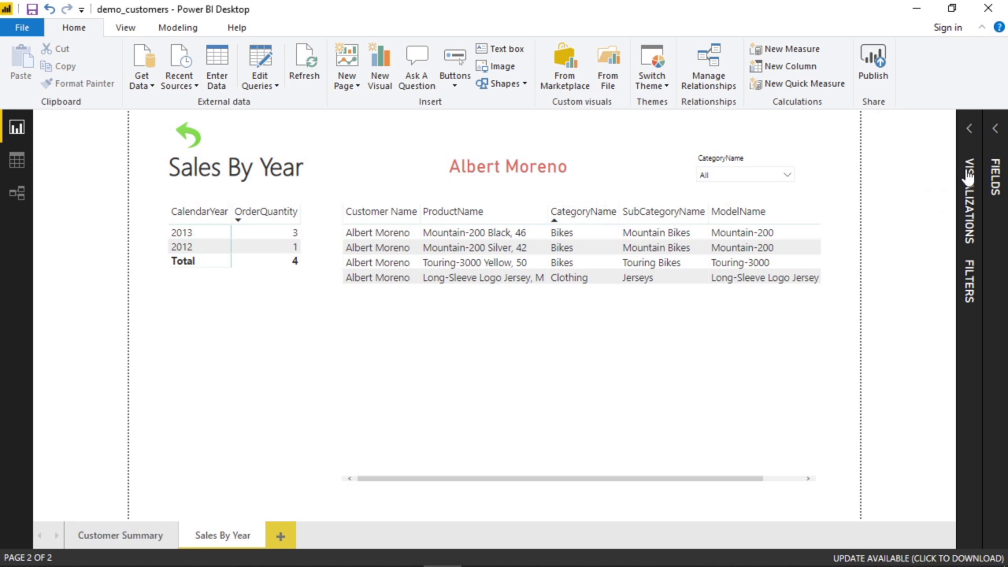
left_click(968, 197)
scroll(907, 393, "down", 3)
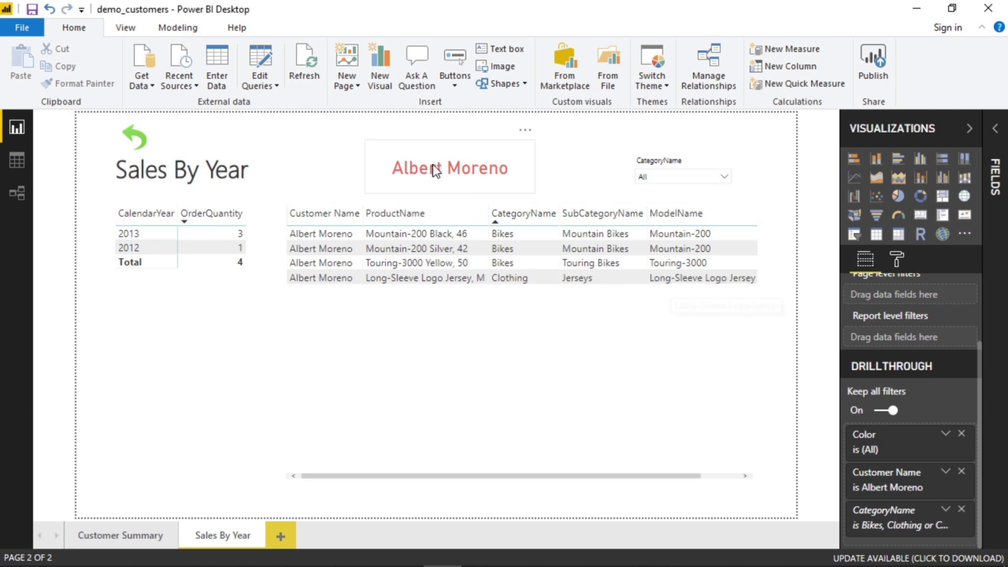
Clear the Customer Name drillthrough filter, then tick individual customers one at a time.
left_click(961, 488)
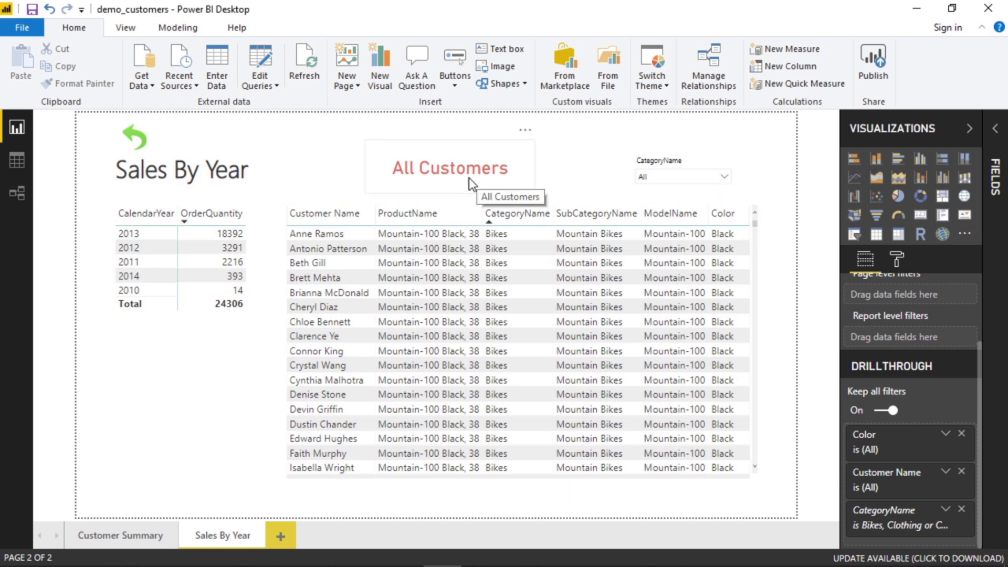
left_click(946, 472)
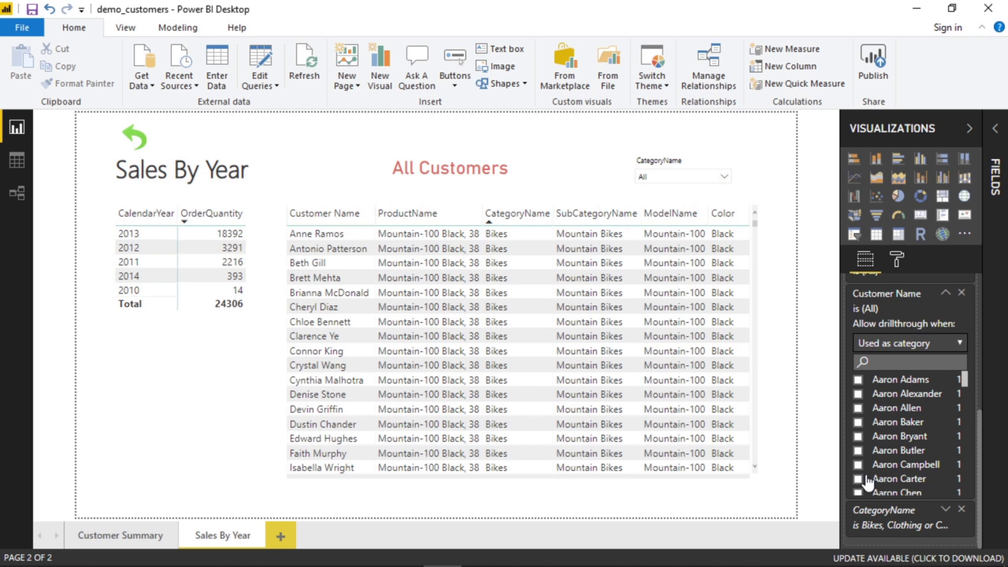
left_click(858, 393)
left_click(858, 380)
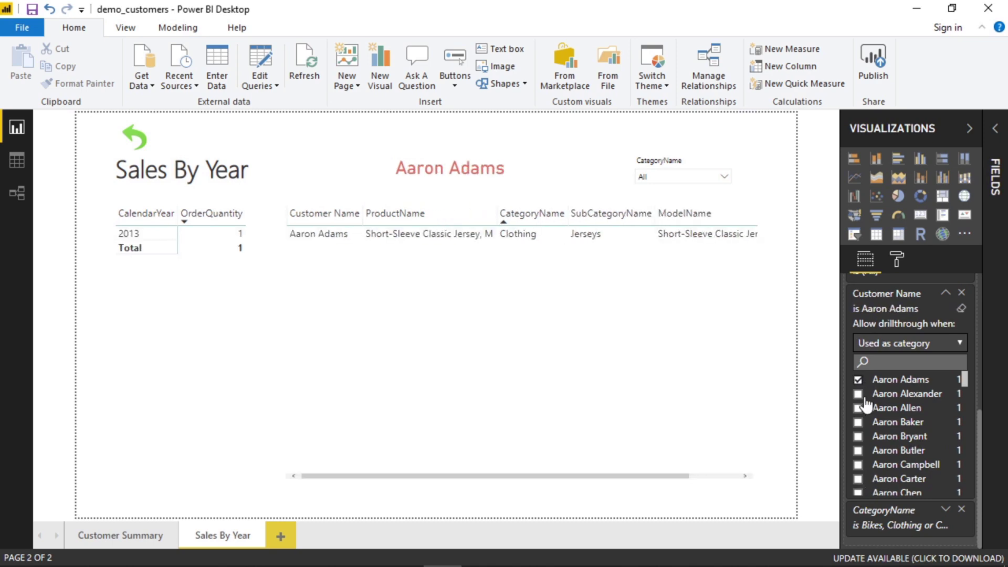
left_click(858, 423)
left_click(858, 451)
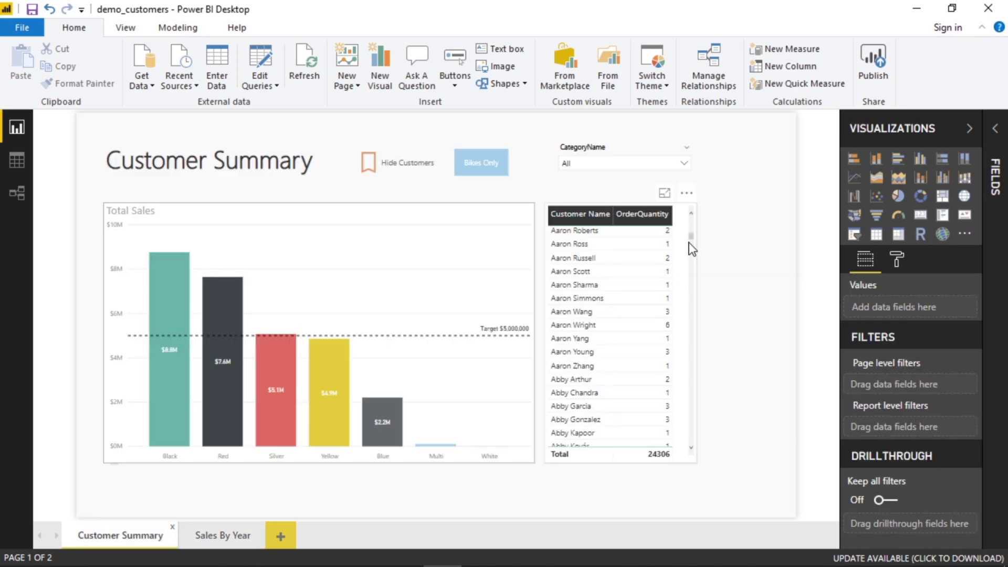
right_click(575, 283)
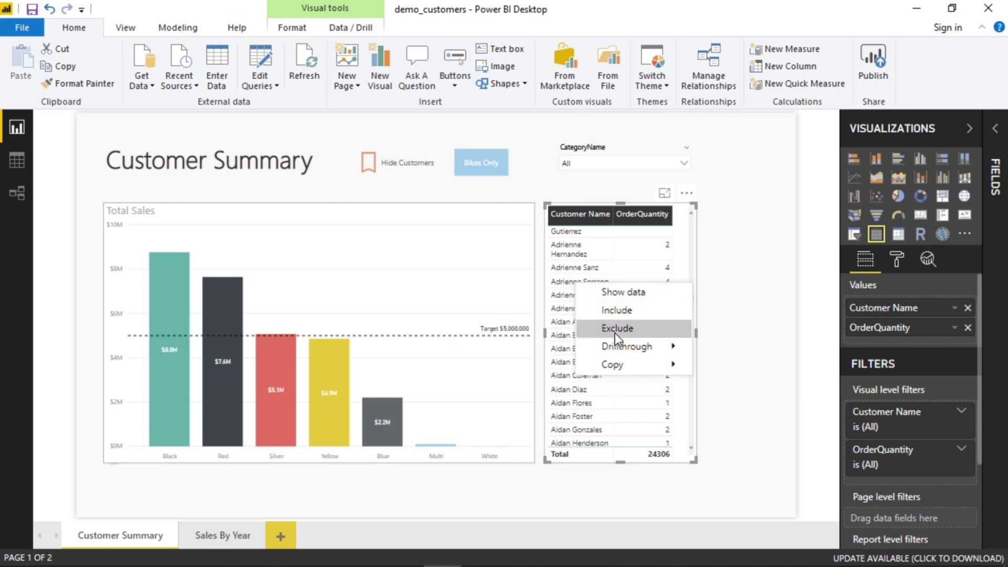
left_click(622, 346)
left_click(744, 348)
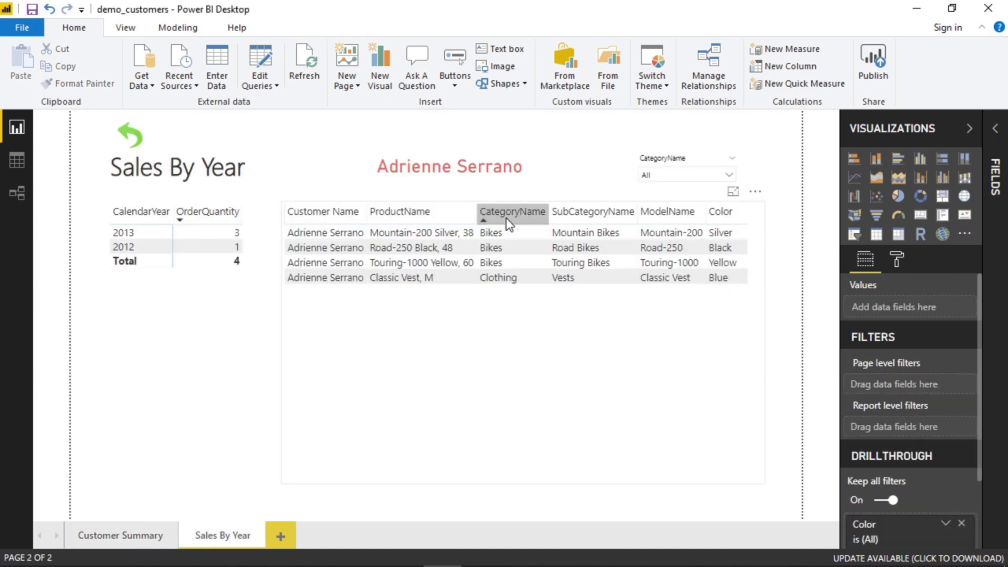